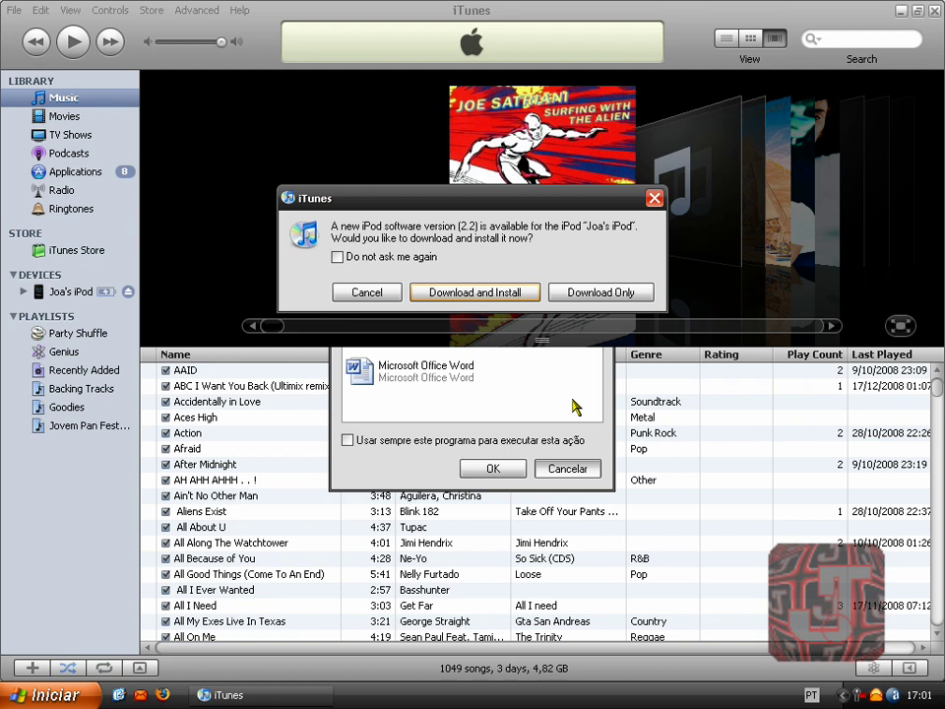
Decline the iPod software update and quit iTunes despite the running sync.
left_click(367, 292)
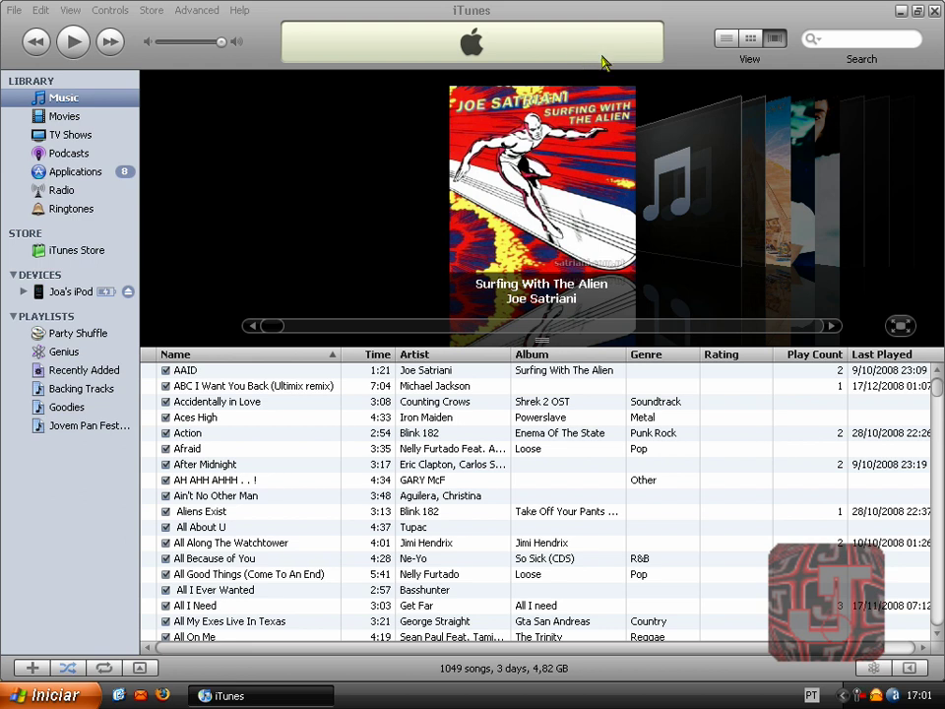
left_click(728, 18)
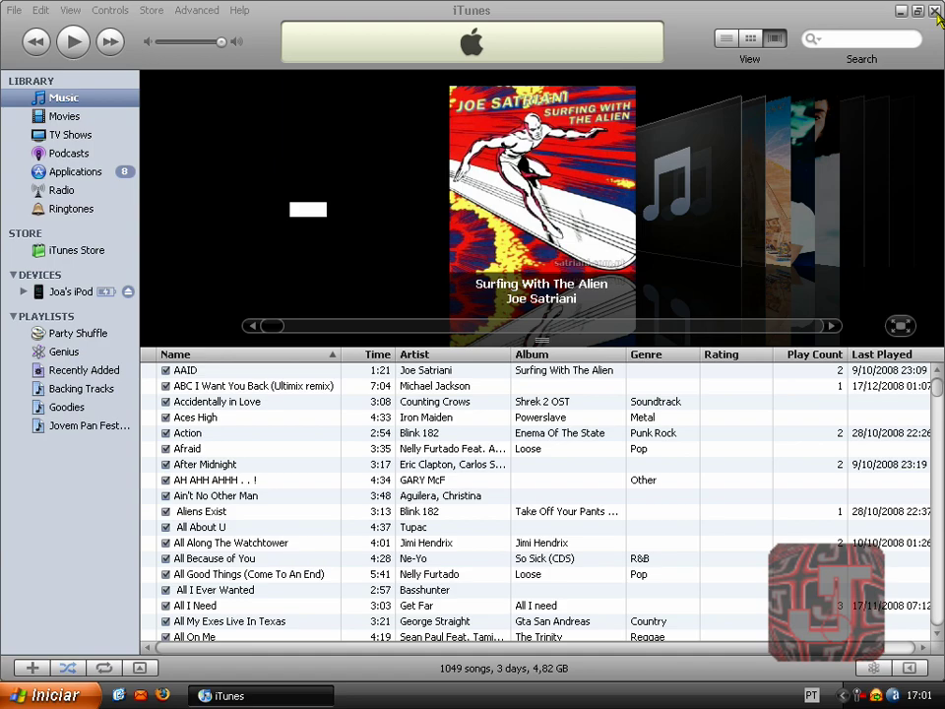
left_click(934, 11)
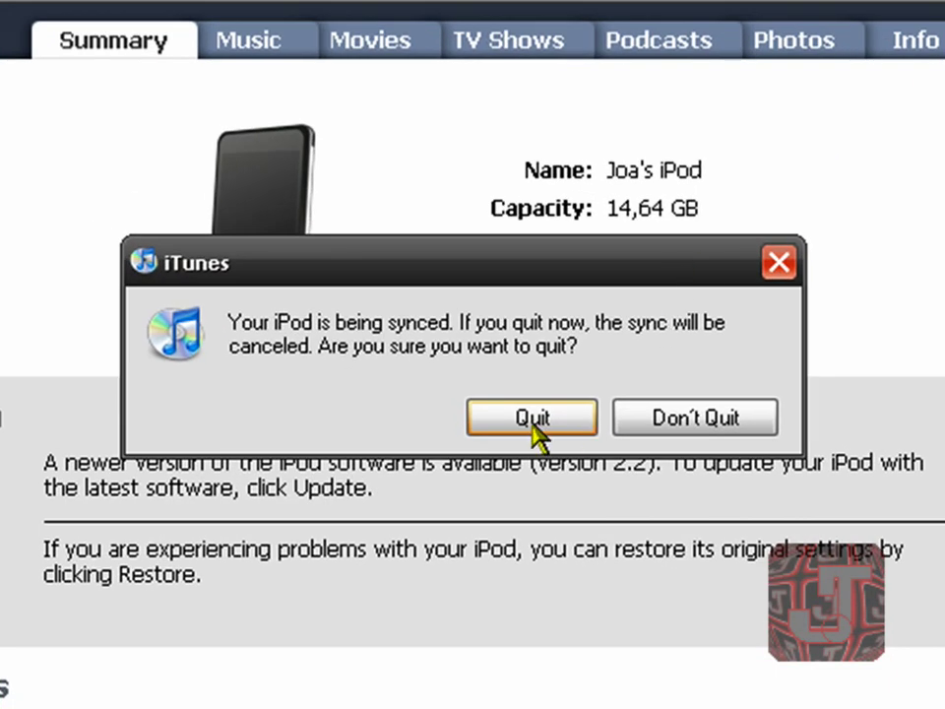
left_click(531, 419)
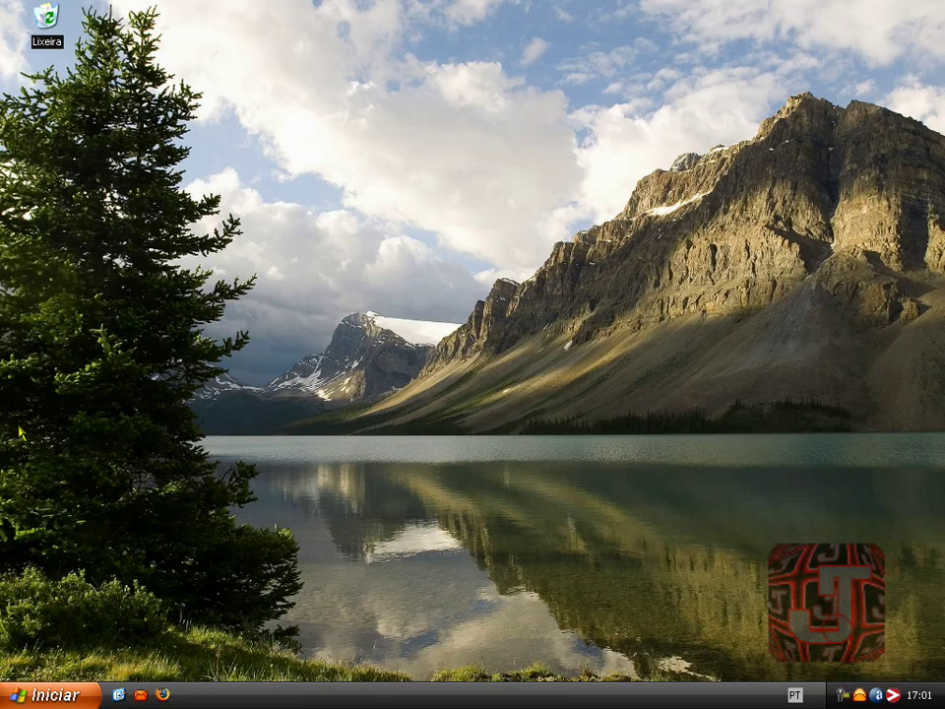
Launch Total Commander from the dock and get past its trial nag screen.
mouse_move(12, 256)
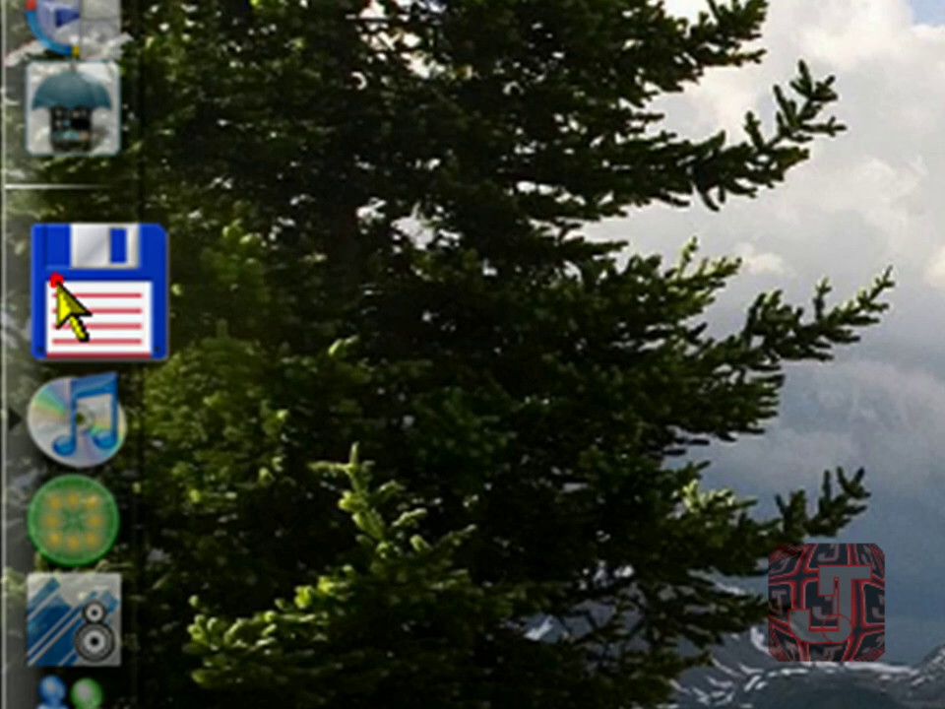
left_click(56, 284)
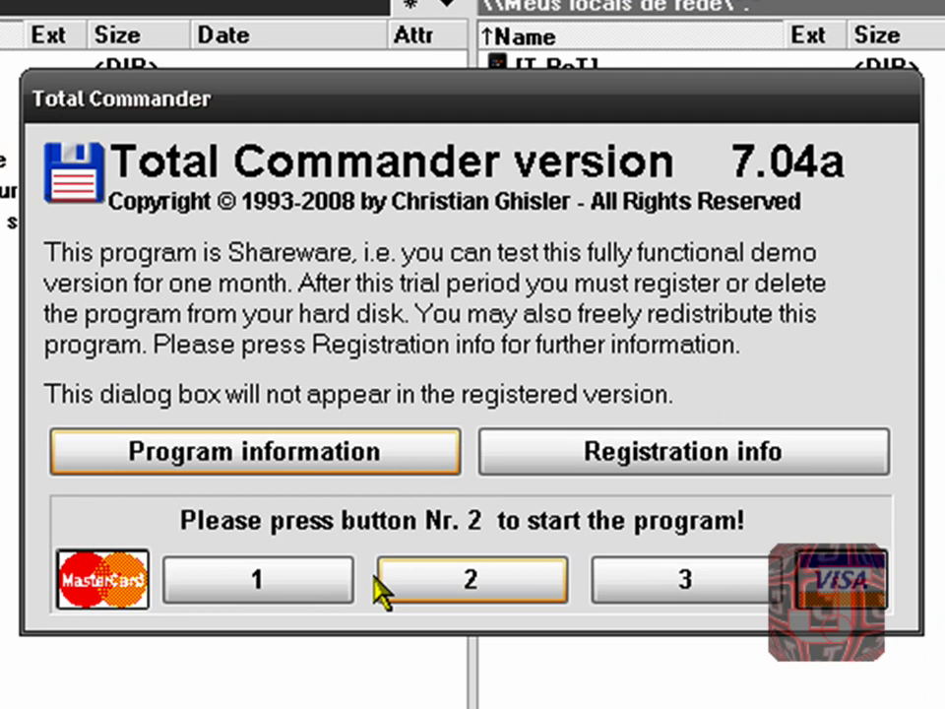
left_click(379, 580)
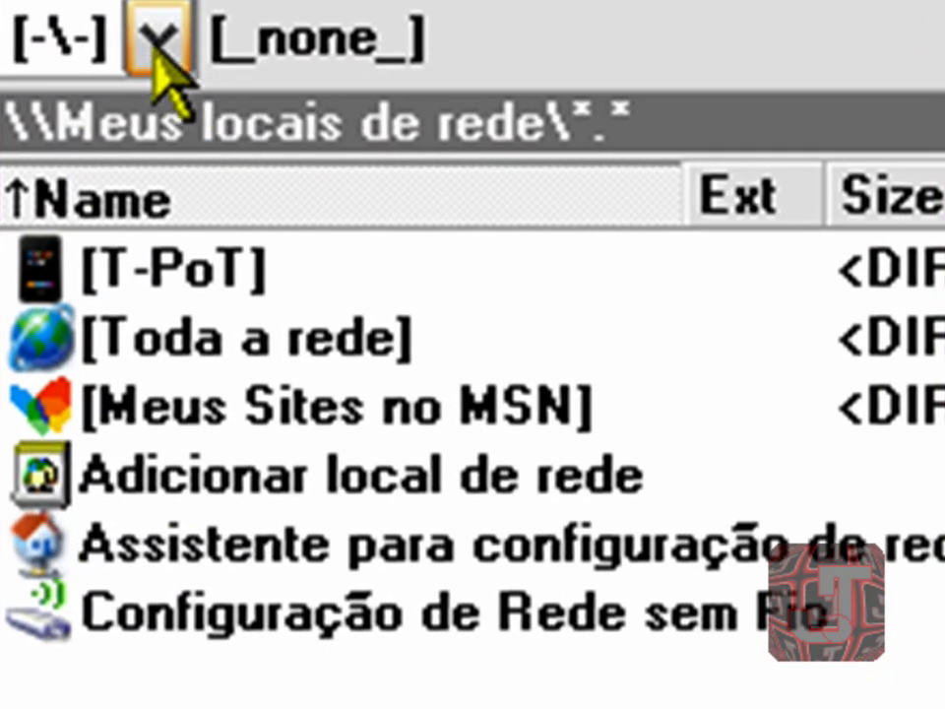
Switch the pane to network places and browse the T-PoT device into private/var.
left_click(157, 41)
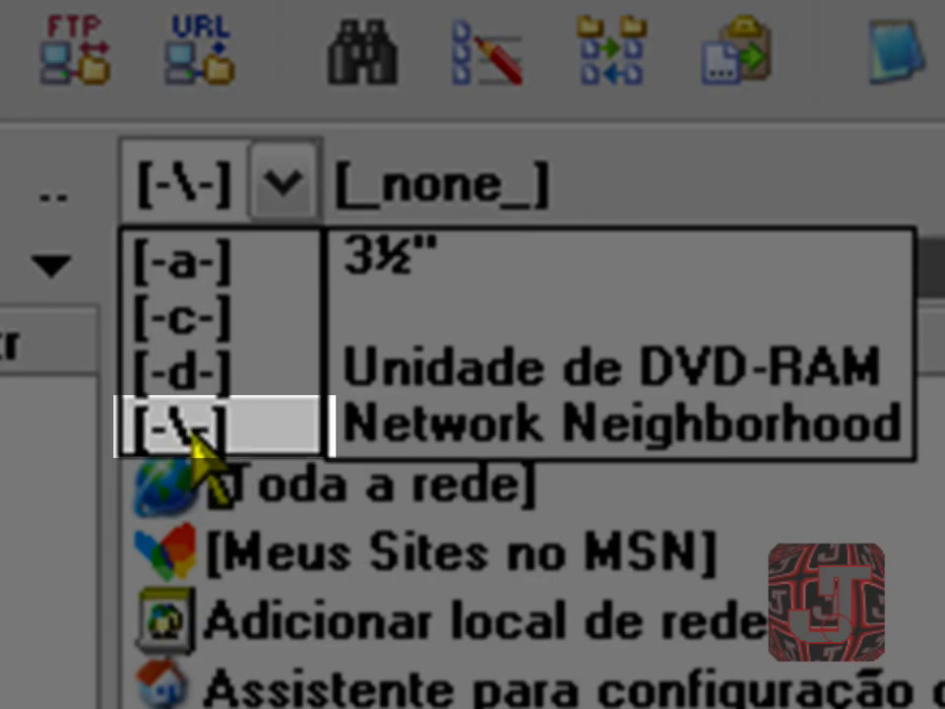
left_click(193, 435)
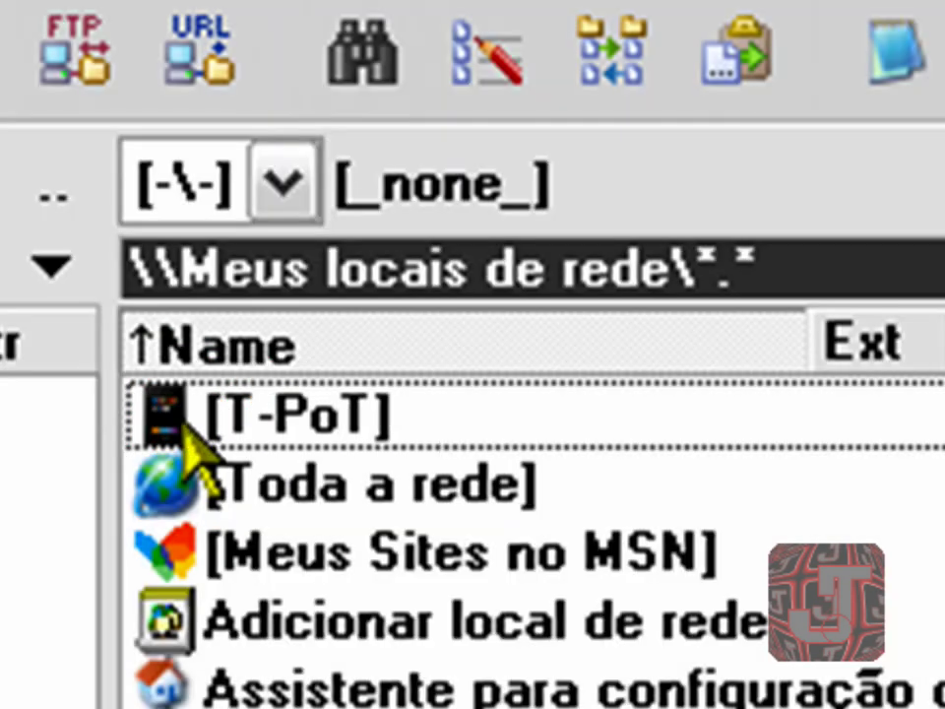
double_click(187, 433)
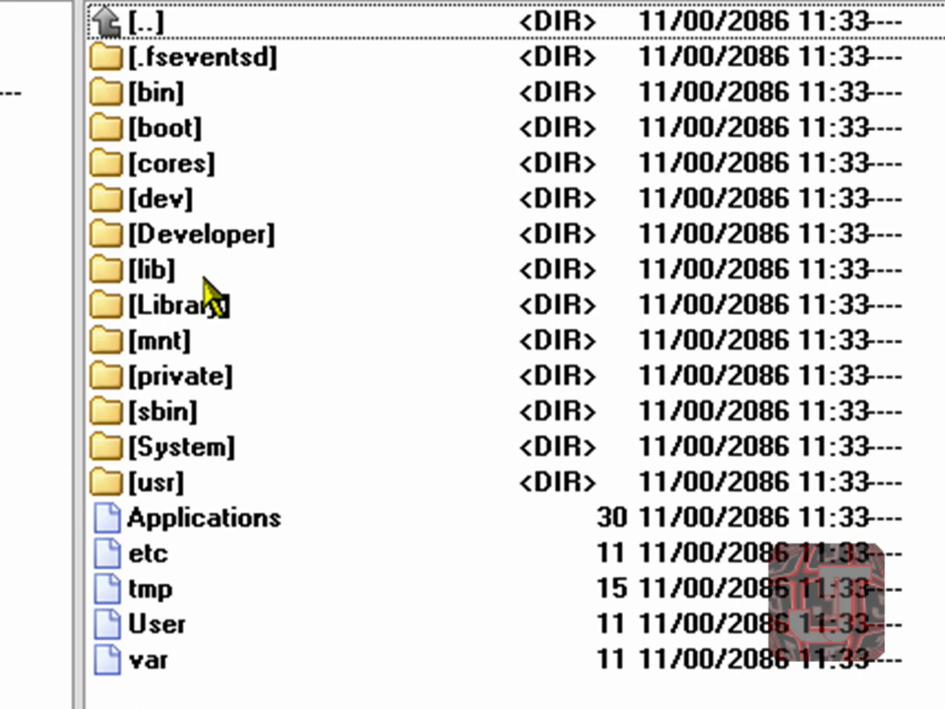
key("p")
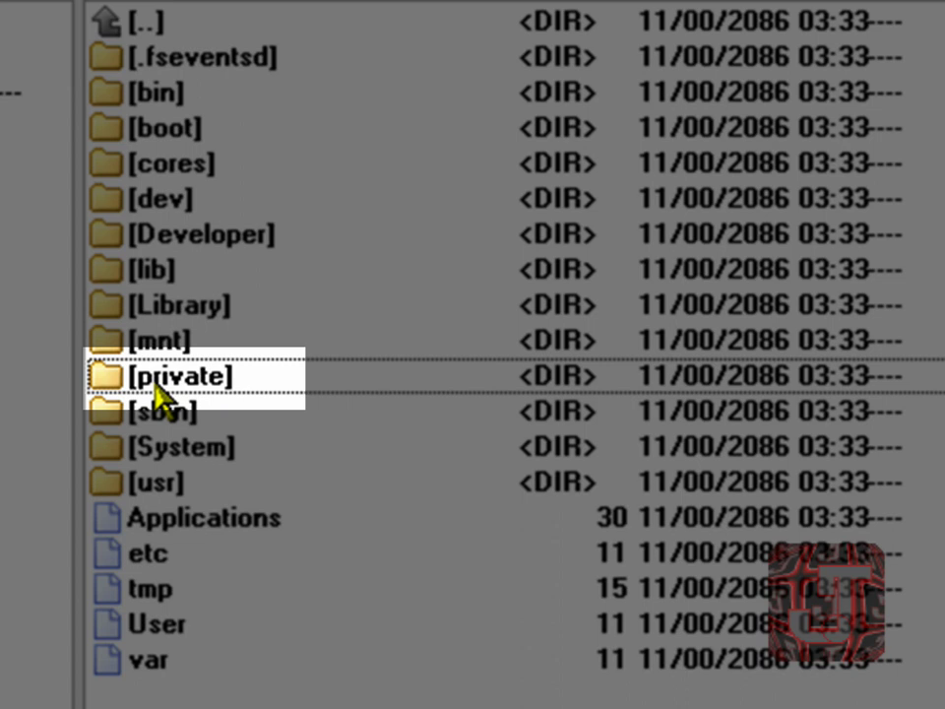
double_click(157, 384)
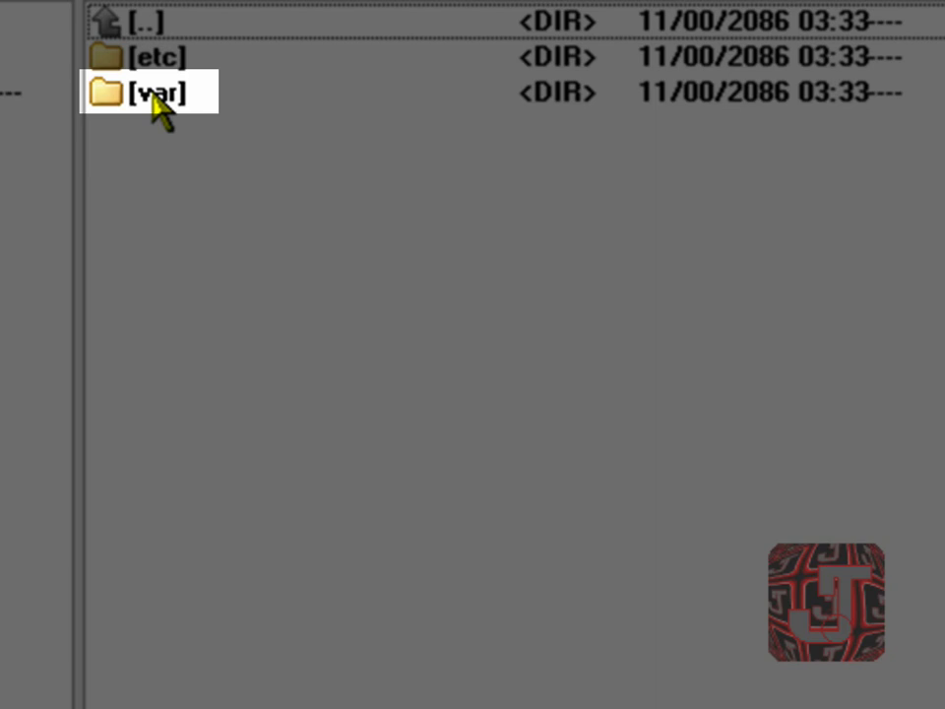
double_click(154, 96)
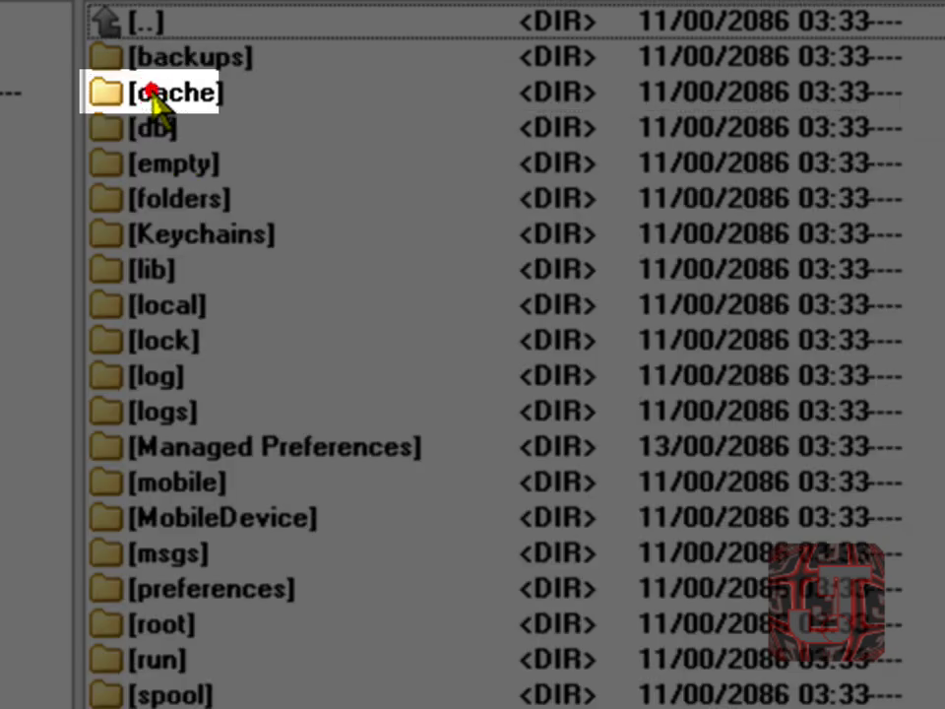
Open the mobile folder, then the Media folder after backing out of Library.
double_click(180, 482)
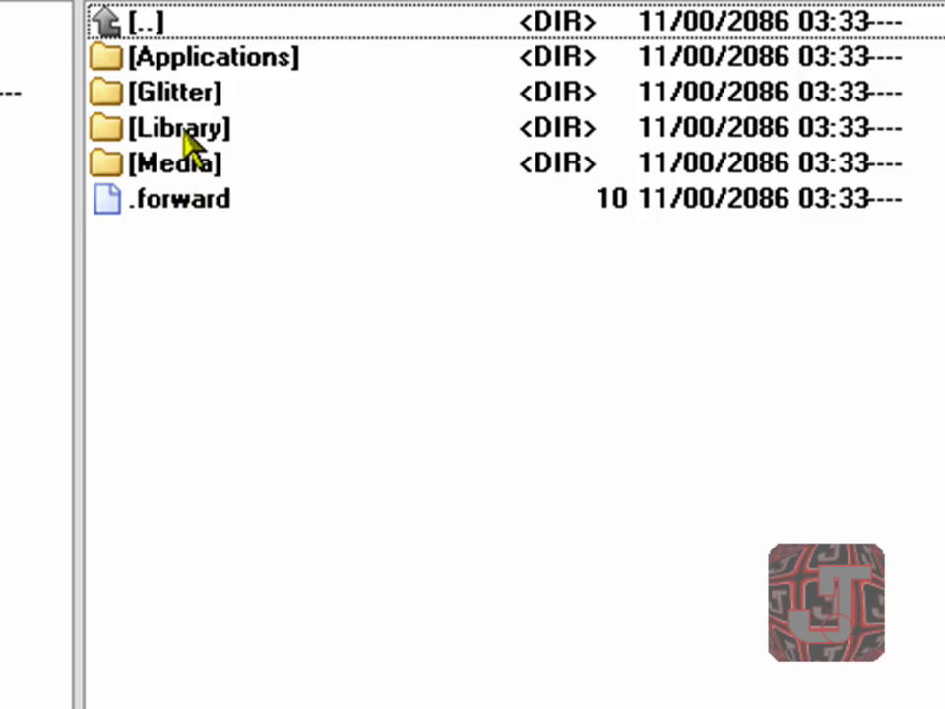
double_click(185, 132)
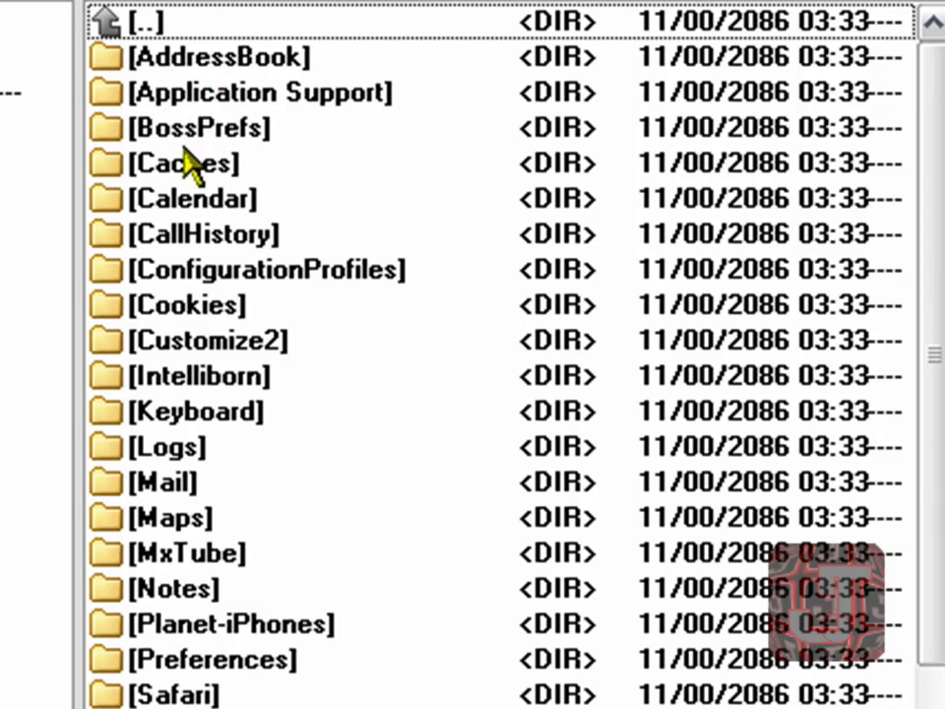
double_click(111, 26)
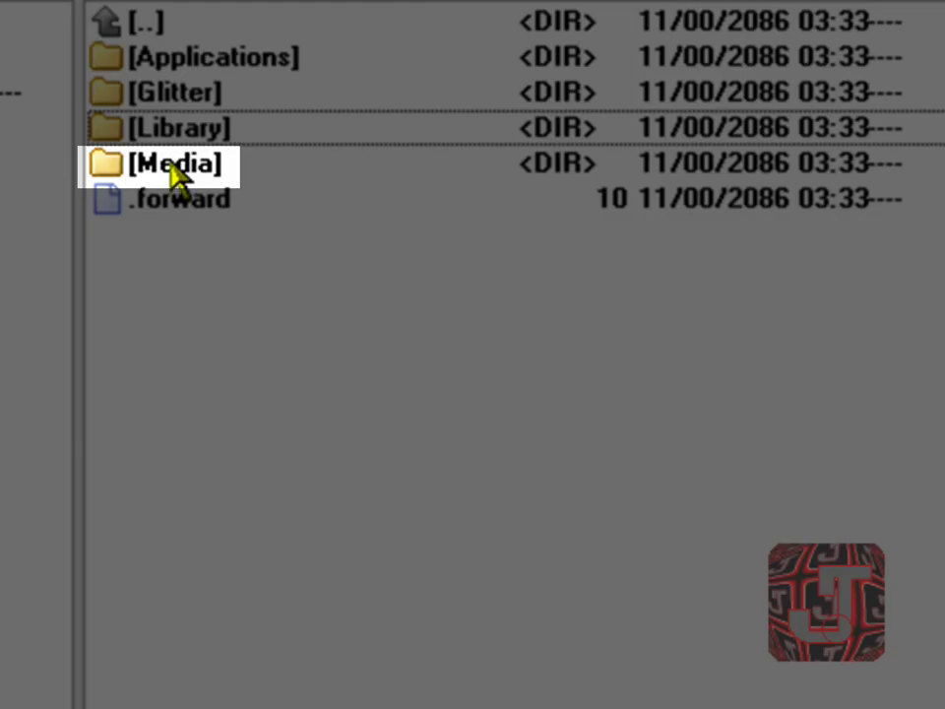
left_click(172, 166)
double_click(172, 166)
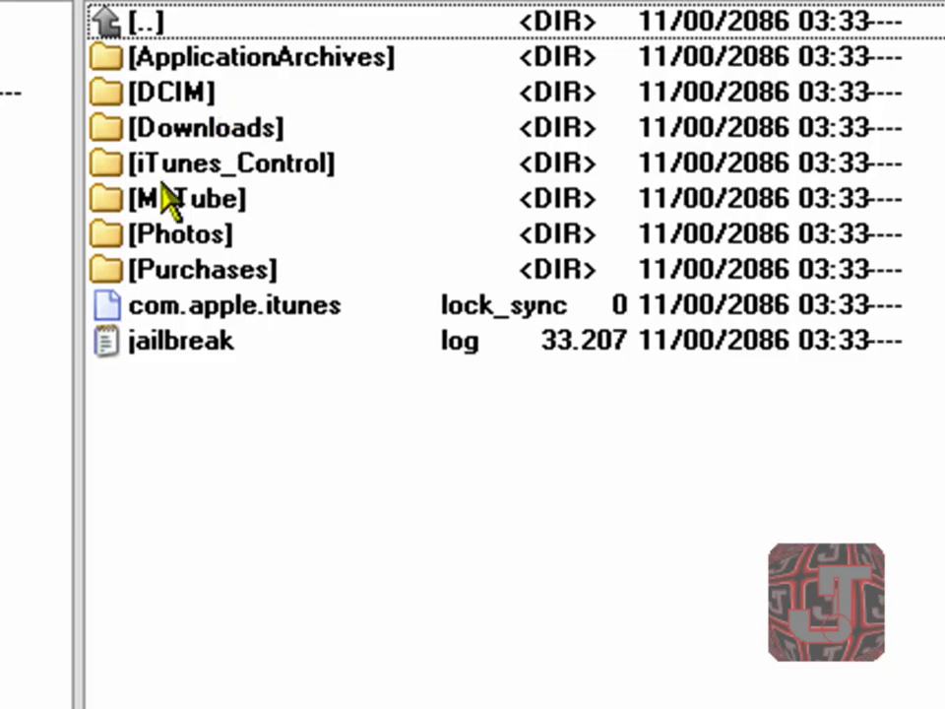
Open iTunes_Control\Music to list the numbered F00, F01, F02 subfolders.
left_click(168, 165)
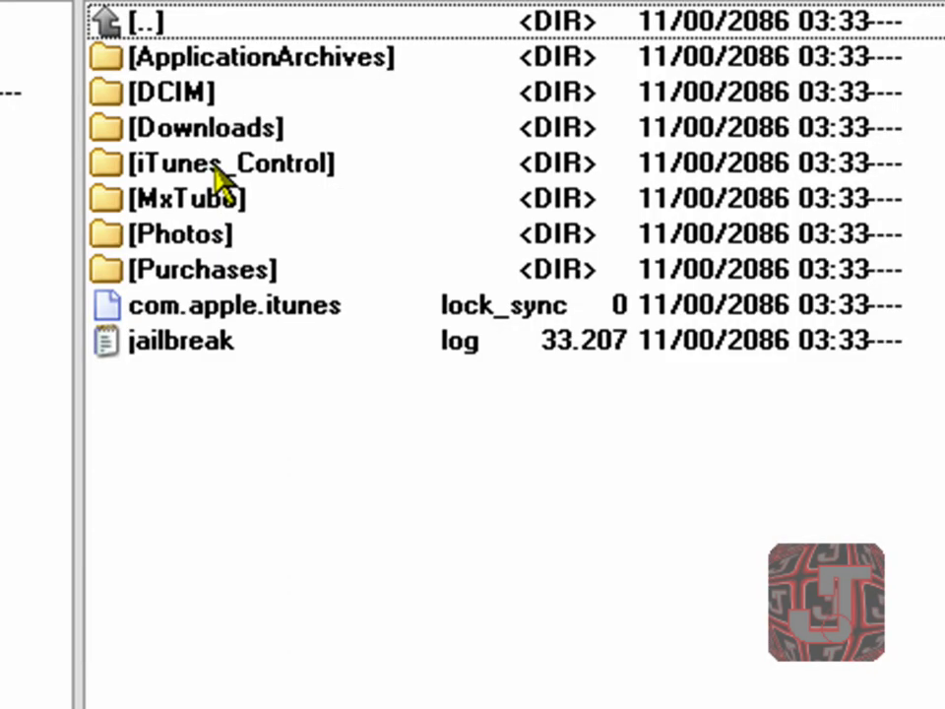
left_click(210, 166)
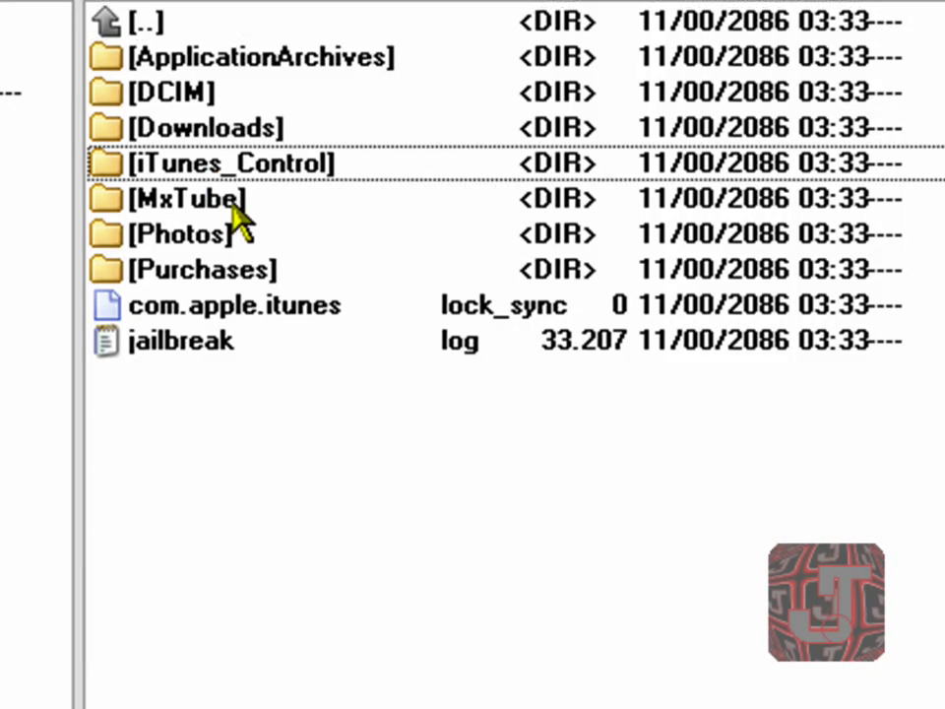
double_click(167, 162)
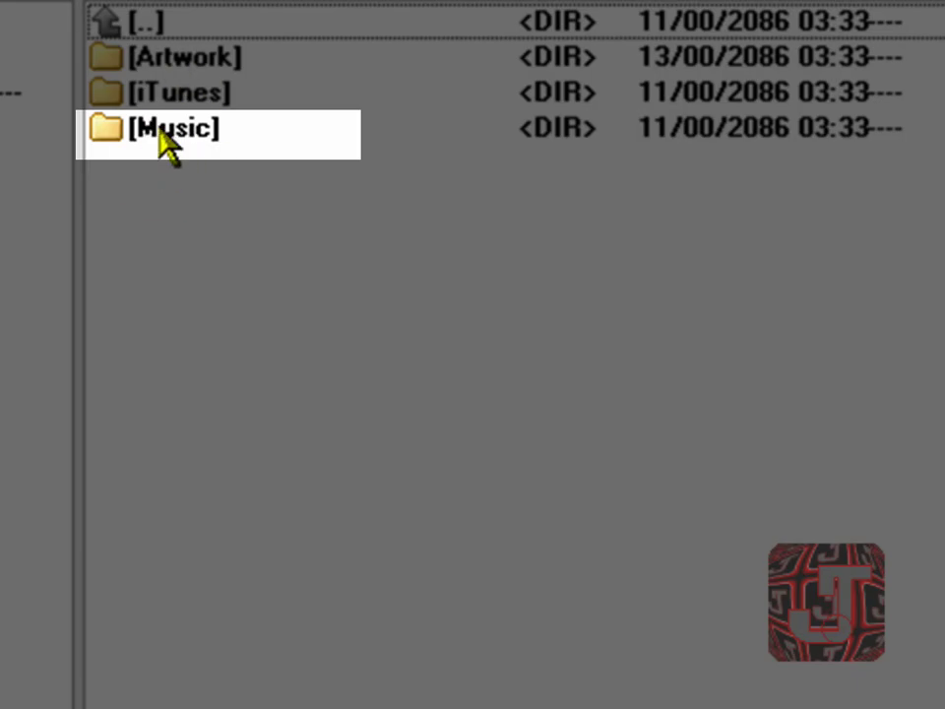
double_click(167, 138)
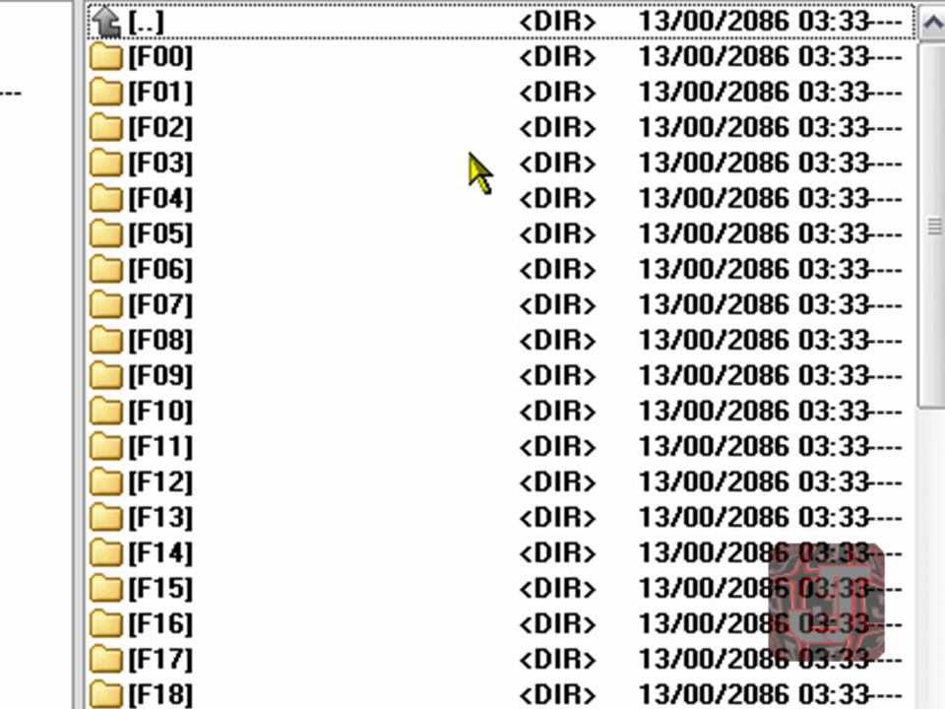
left_click_drag(928, 233, 940, 594)
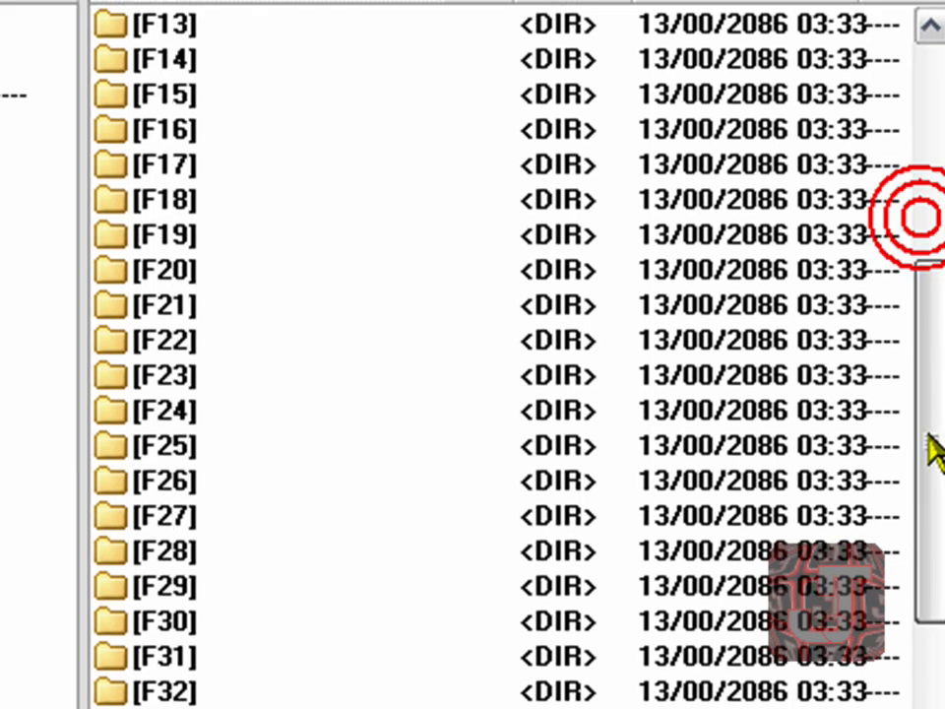
left_click_drag(861, 532, 840, 238)
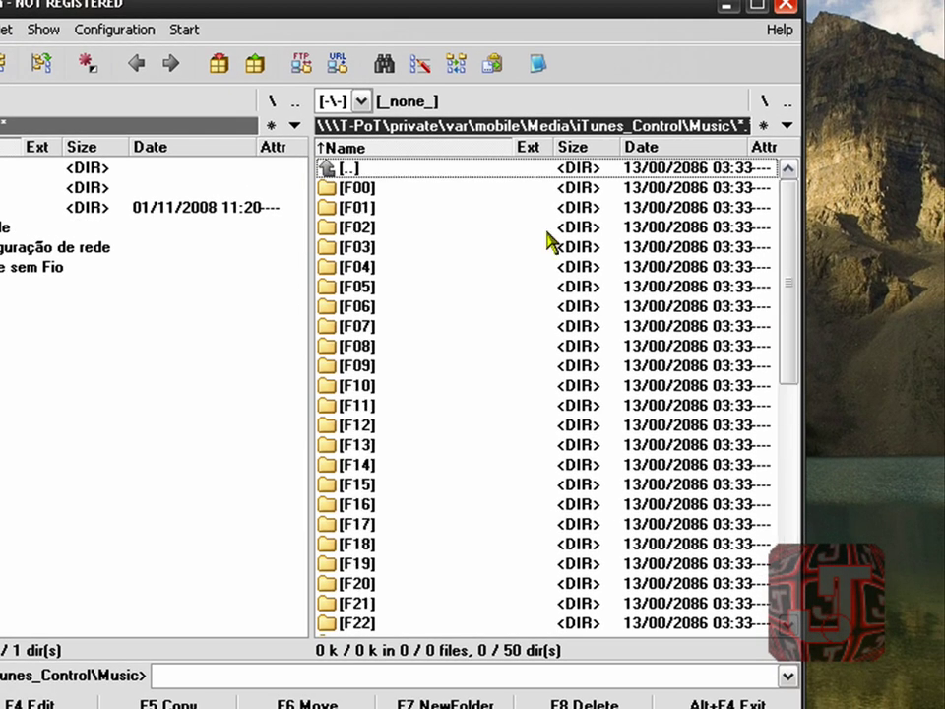
double_click(349, 188)
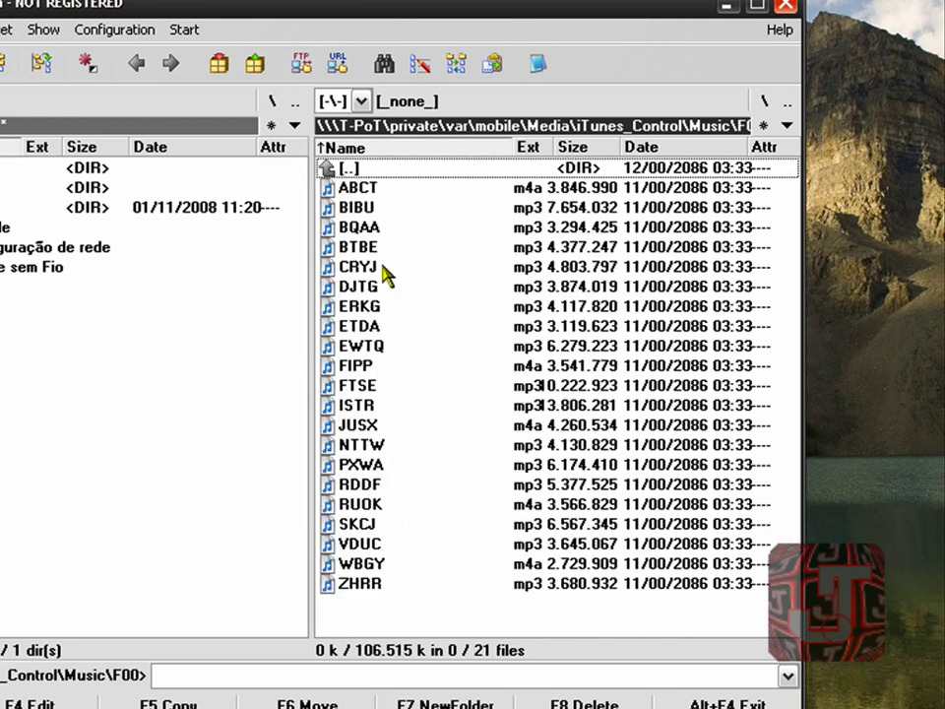
left_click(358, 187)
left_click(361, 207)
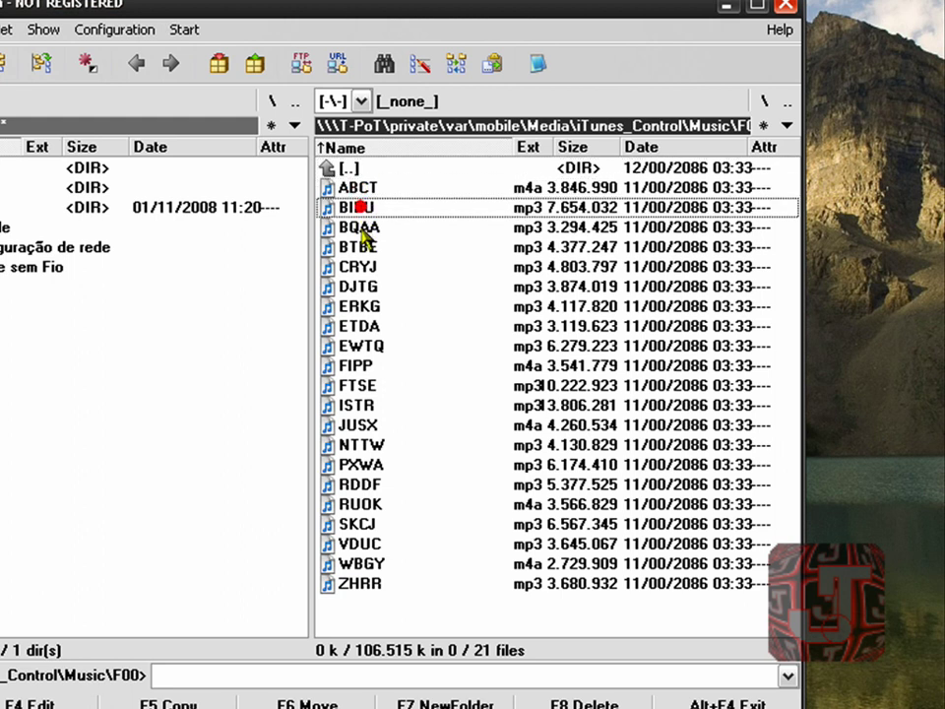
left_click(360, 226)
left_click(360, 246)
left_click(360, 266)
left_click(360, 286)
left_click(360, 306)
left_click(360, 325)
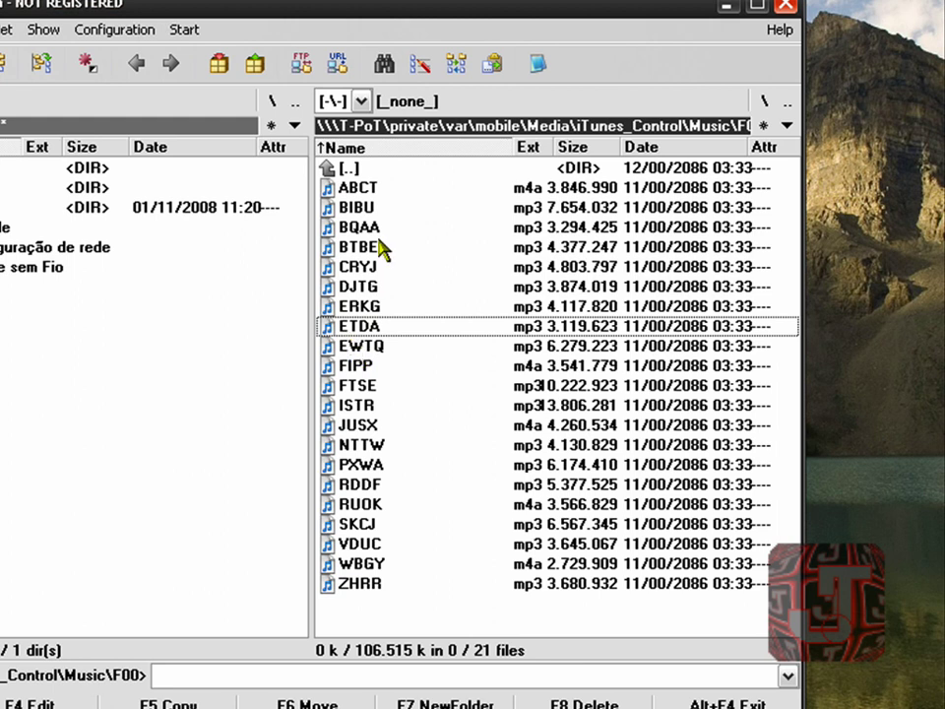
double_click(329, 169)
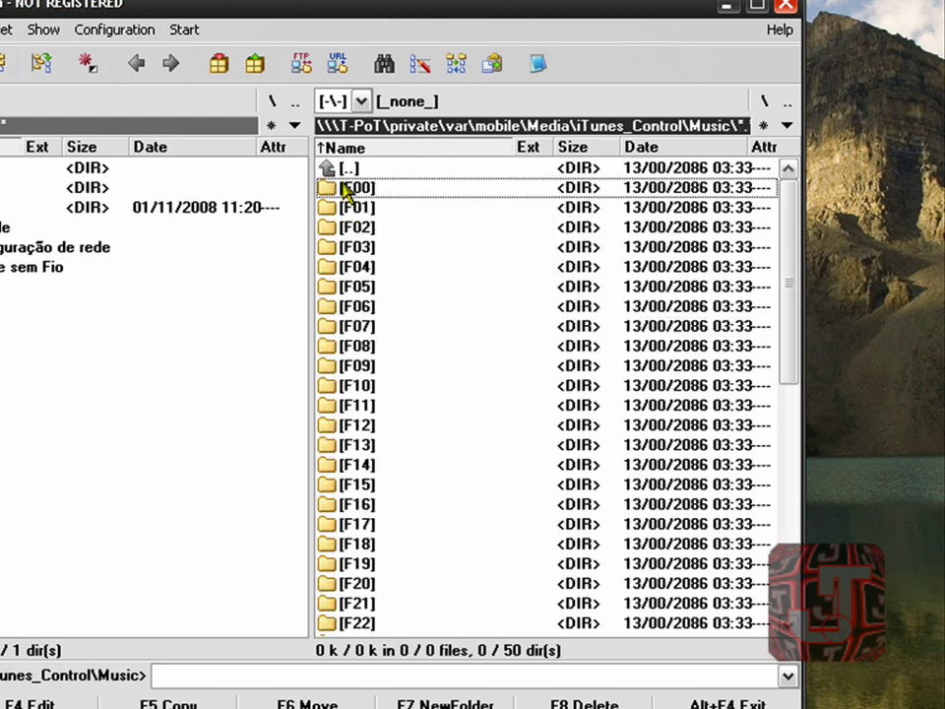
Set the left pane to drive C and browse Documents and Settings, the user folder, Meus documentos.
left_click(345, 193)
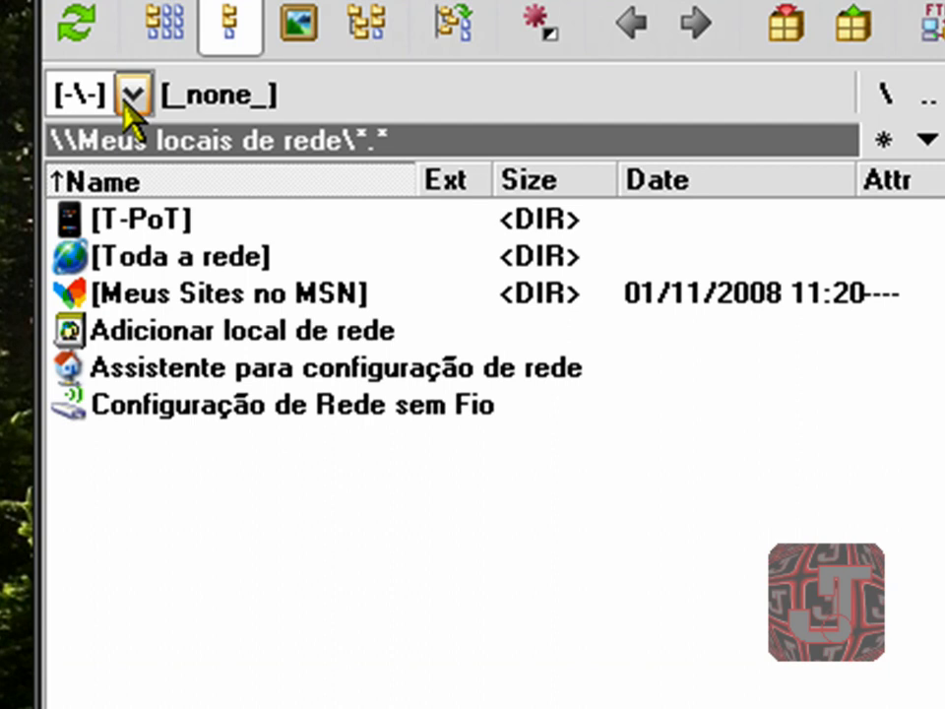
left_click(138, 161)
left_click(98, 165)
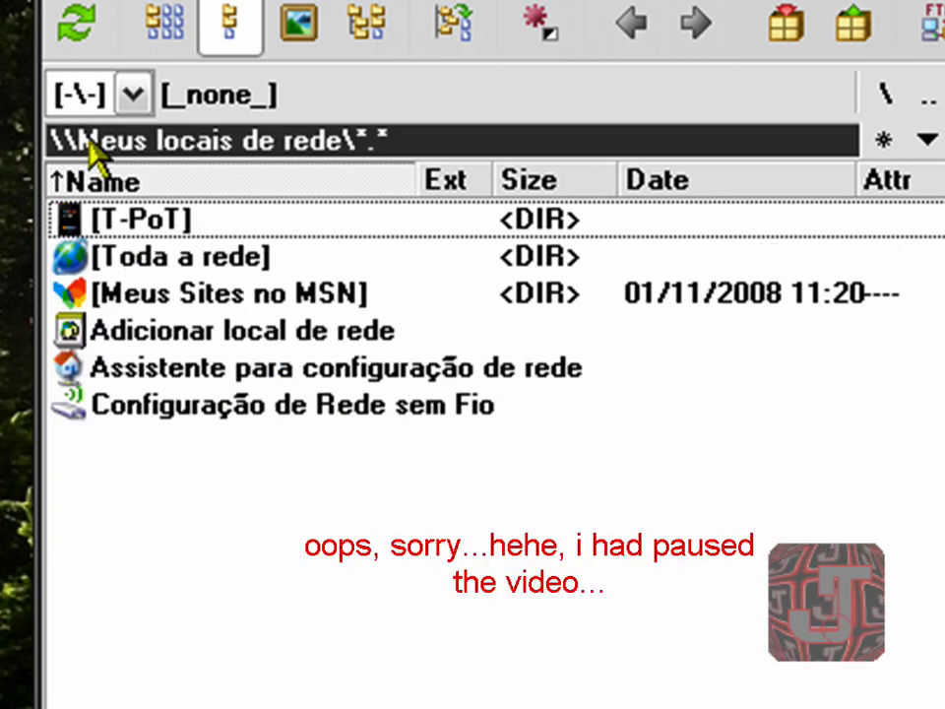
left_click(96, 96)
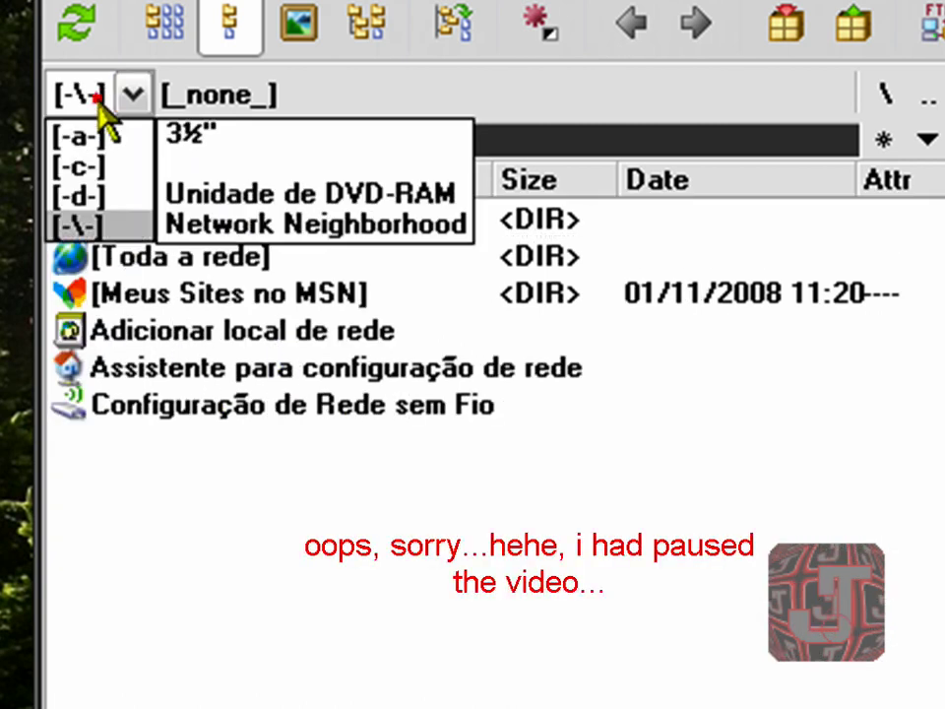
left_click(101, 169)
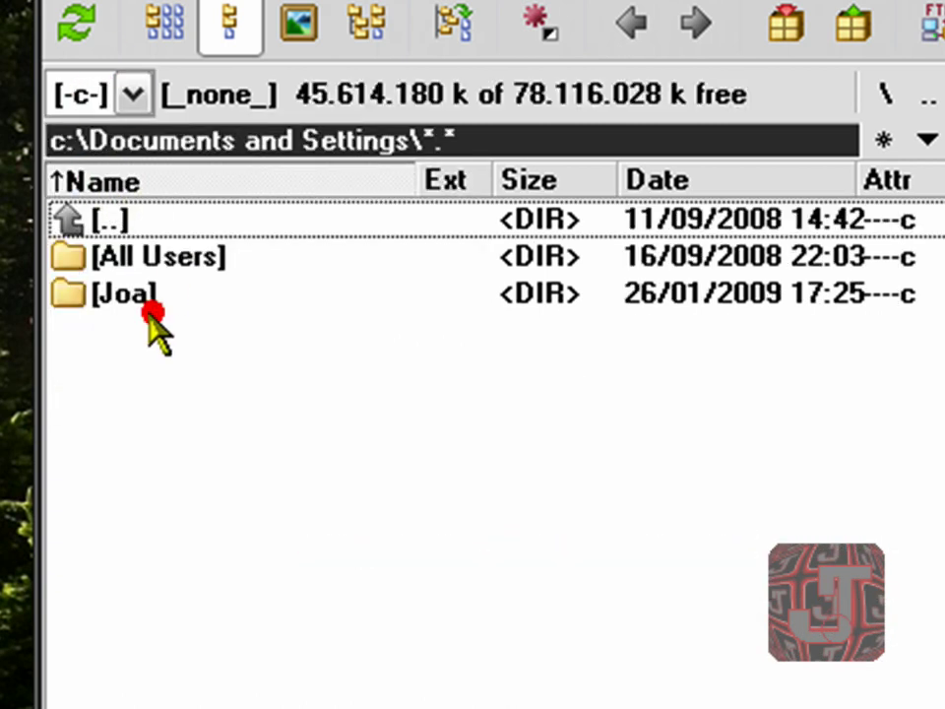
double_click(57, 220)
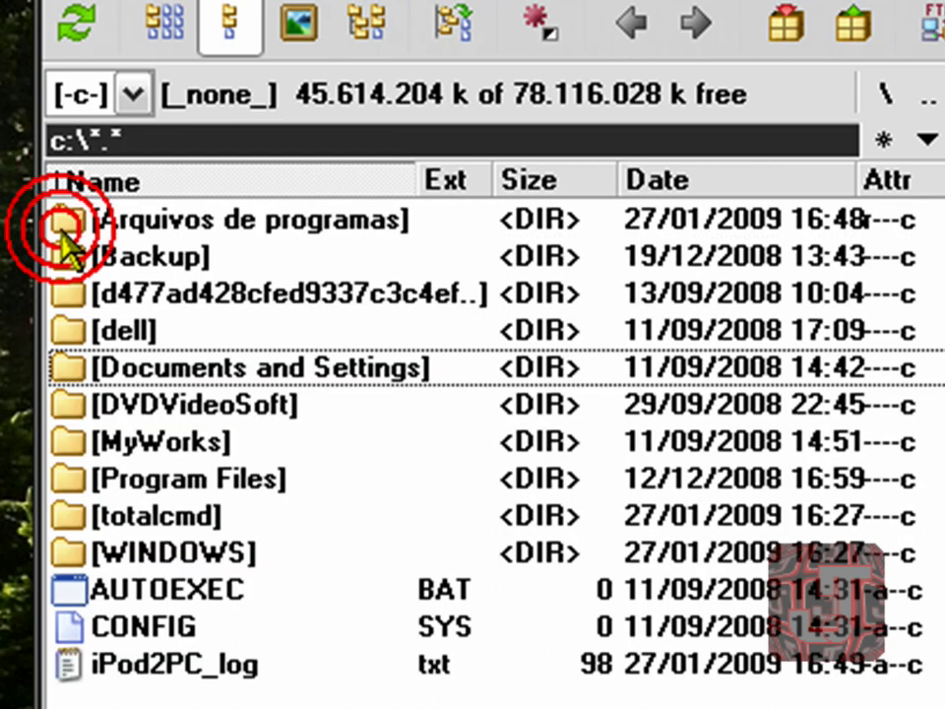
double_click(237, 366)
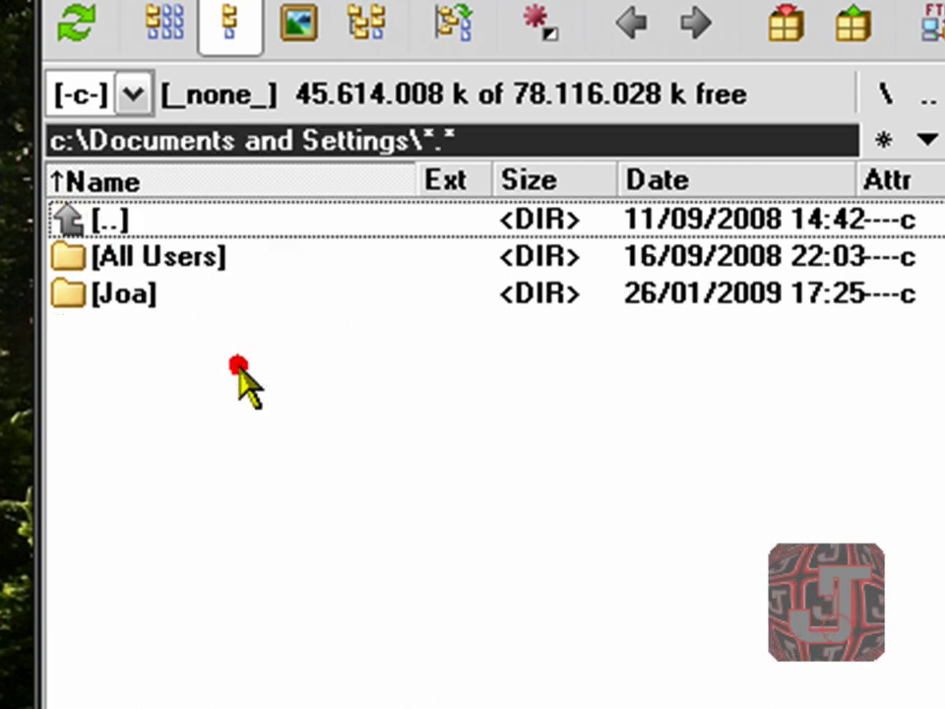
double_click(120, 299)
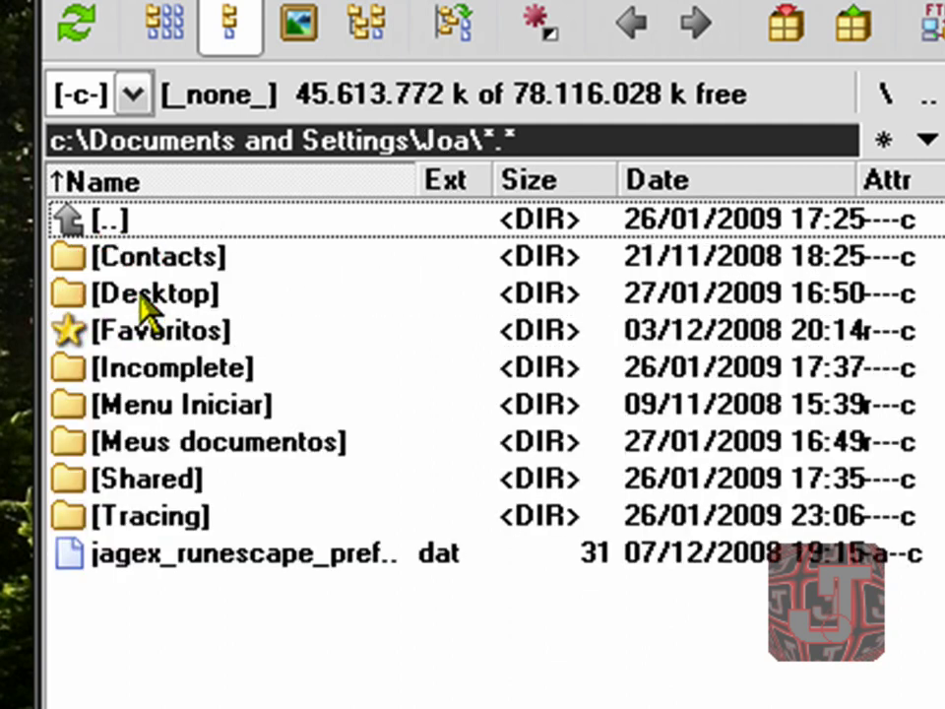
double_click(246, 444)
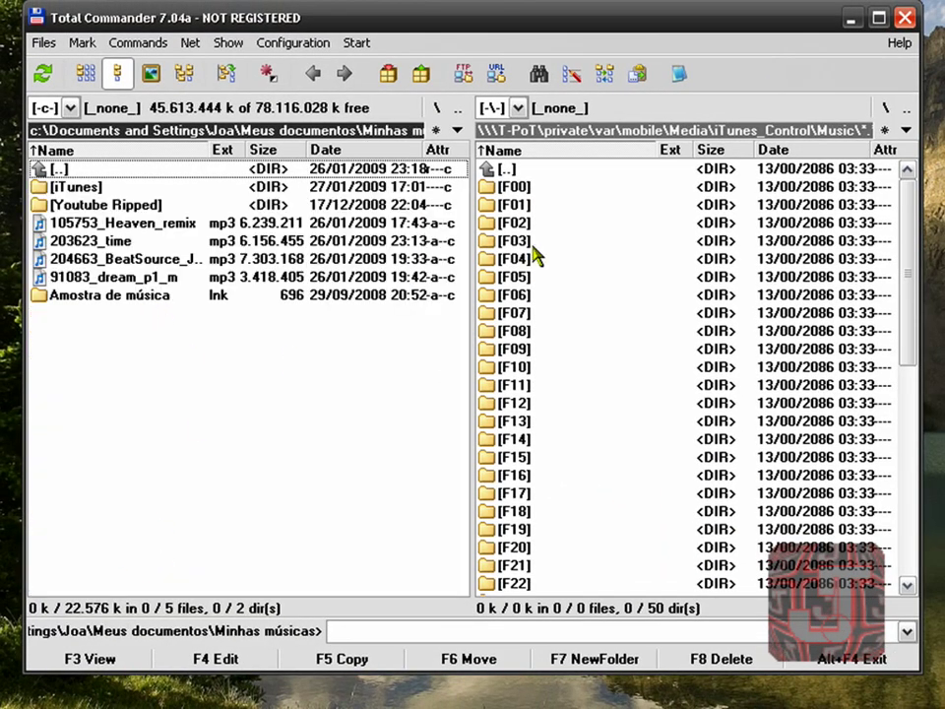
left_click(492, 187)
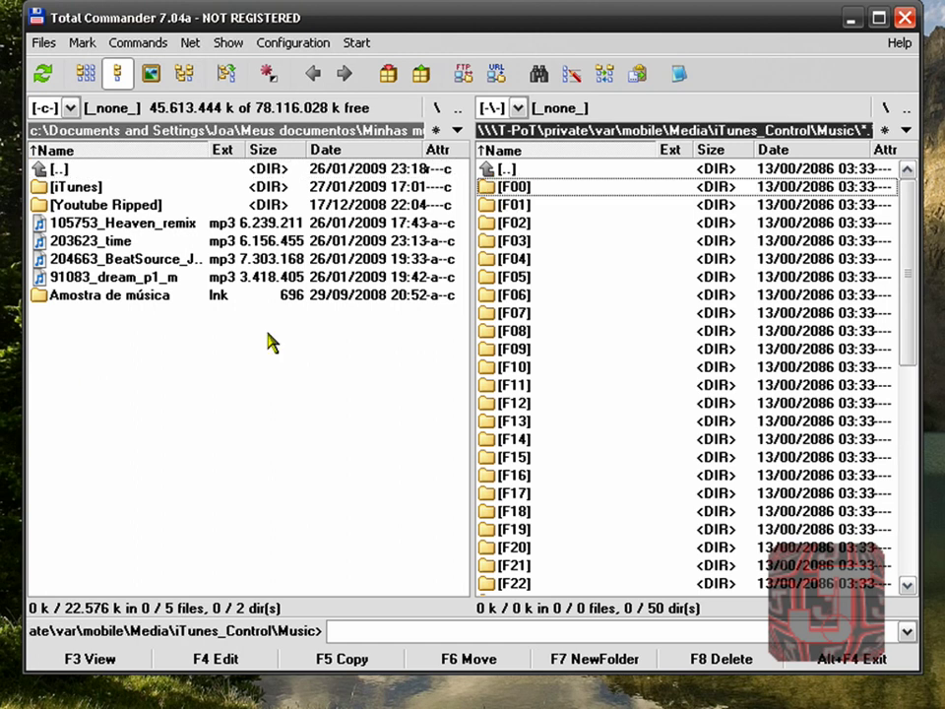
mouse_move(512, 187)
left_mouse_down()
mouse_move(413, 330)
mouse_move(221, 348)
mouse_move(371, 363)
mouse_move(524, 190)
left_mouse_up()
left_click_drag(906, 321, 902, 269)
Close the Total Commander window.
left_click(902, 20)
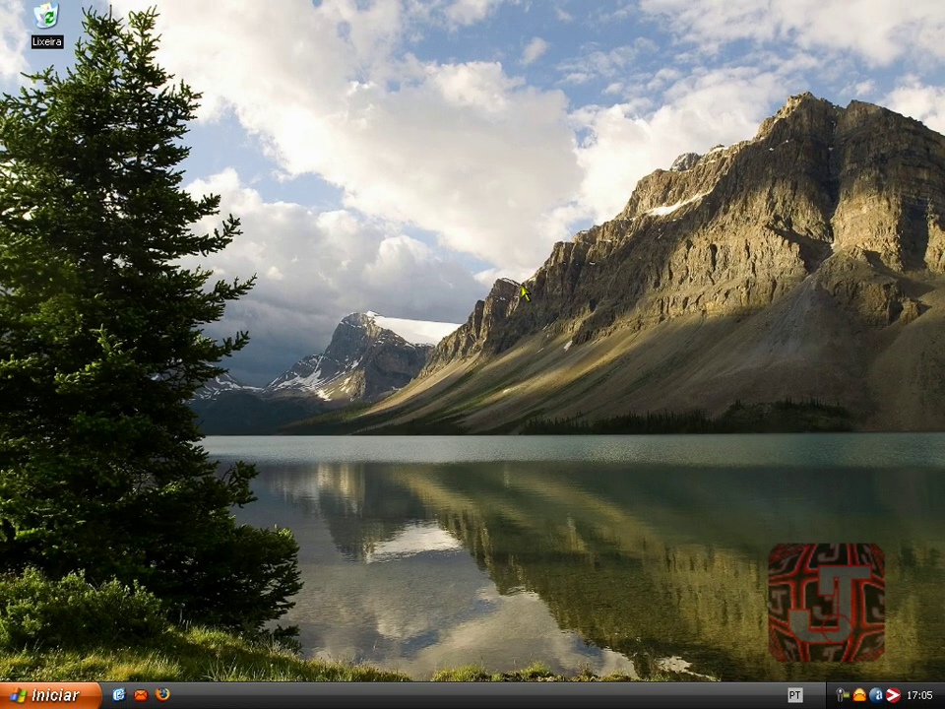